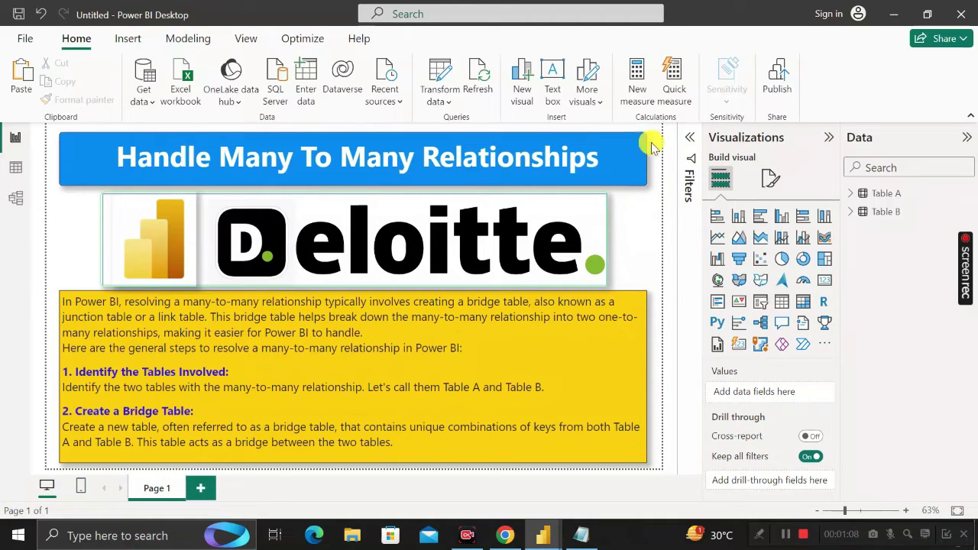
- Examine Table A and Table B in the model diagram and compare the rows of their Name columns
click(13, 201)
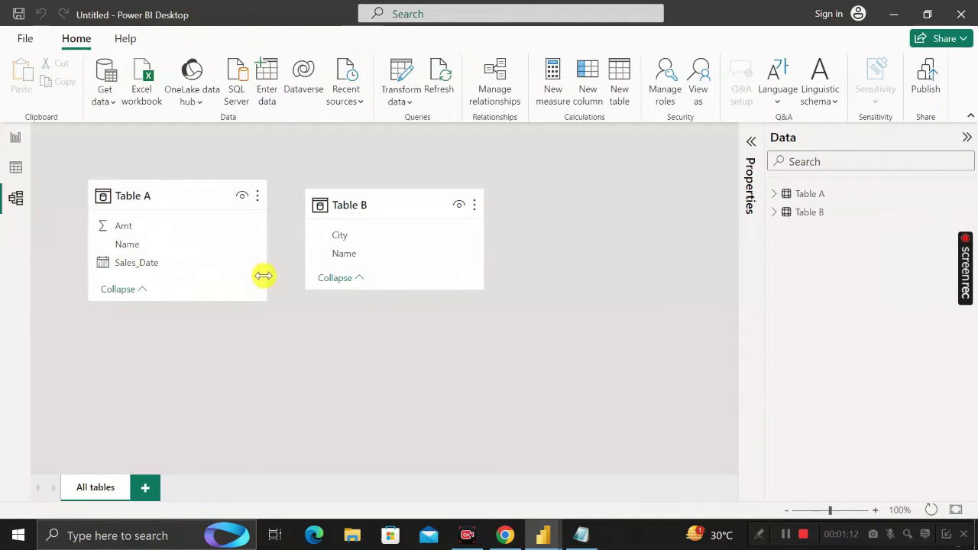
mouse_move(174, 197)
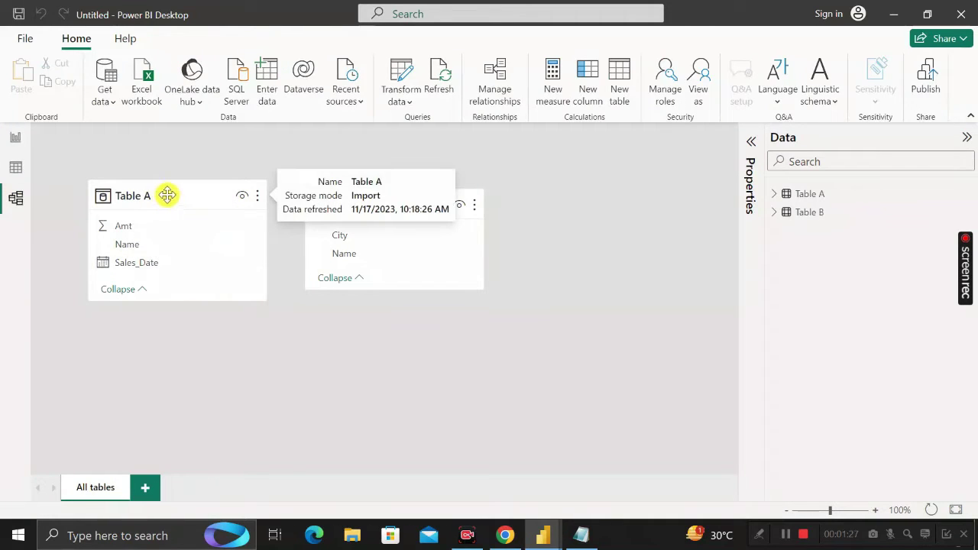
mouse_move(399, 204)
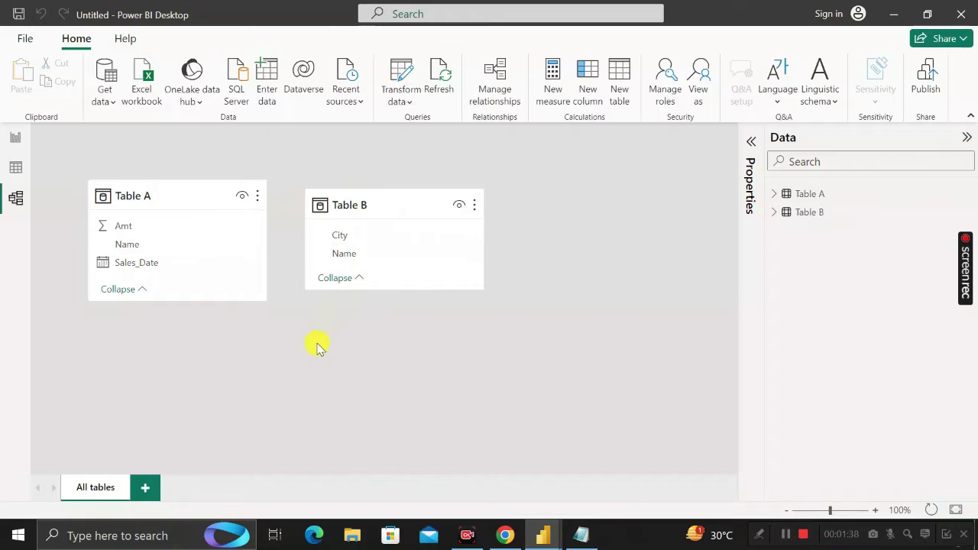
click(14, 172)
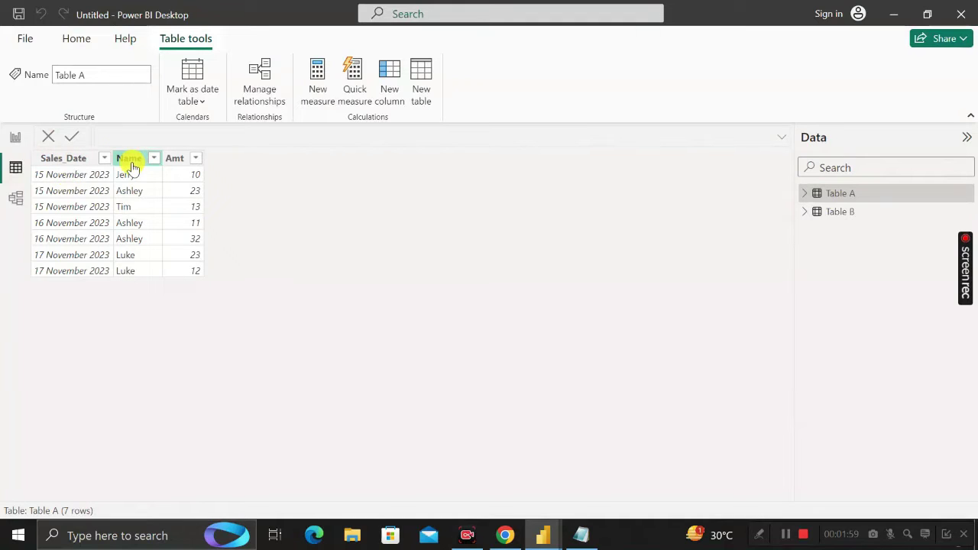
click(859, 214)
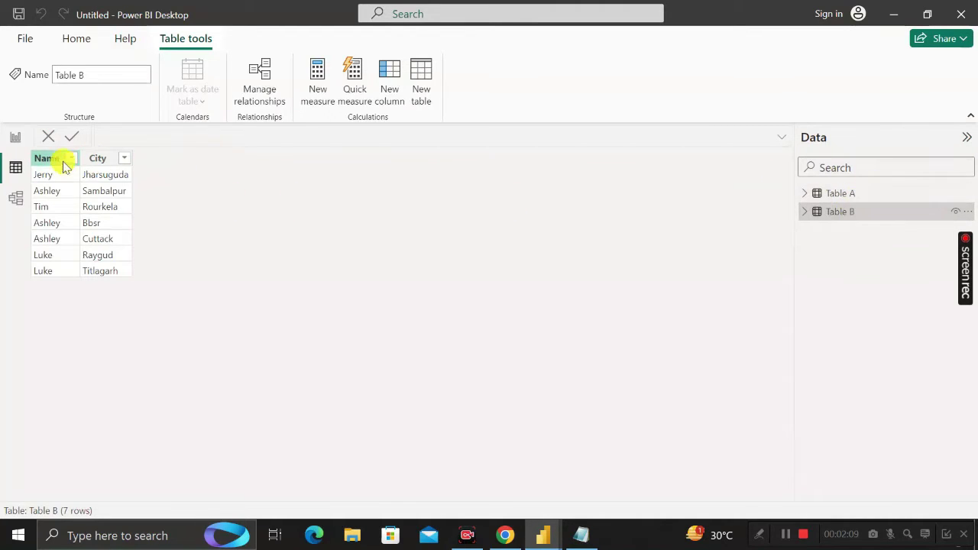
click(805, 212)
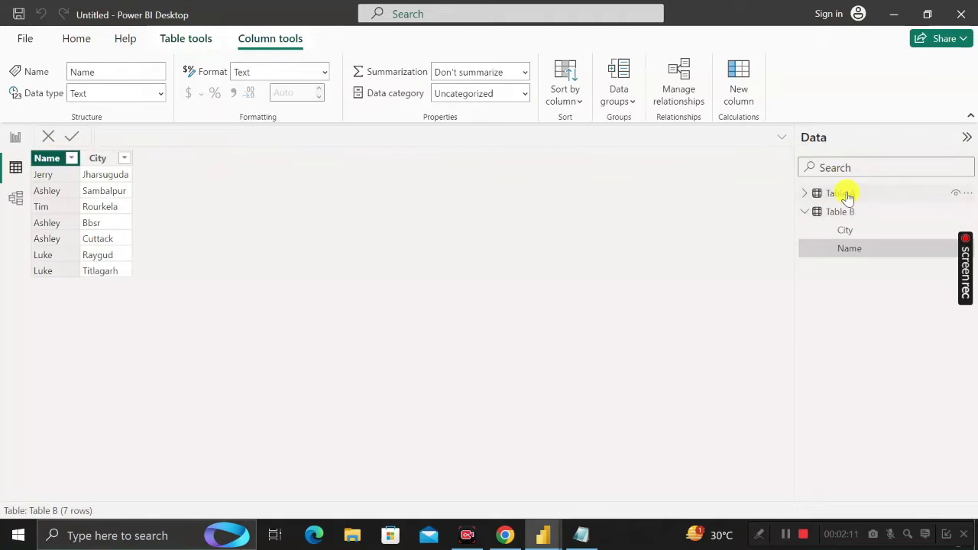
click(846, 194)
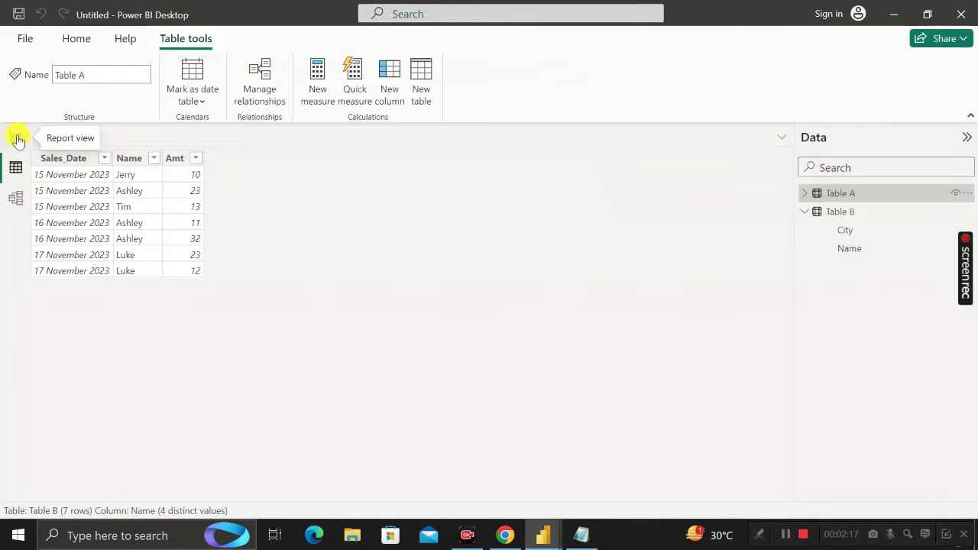
- Relate Table A's Name column to Table B's Name column with many-to-many cardinality and cross filter direction Both
click(15, 198)
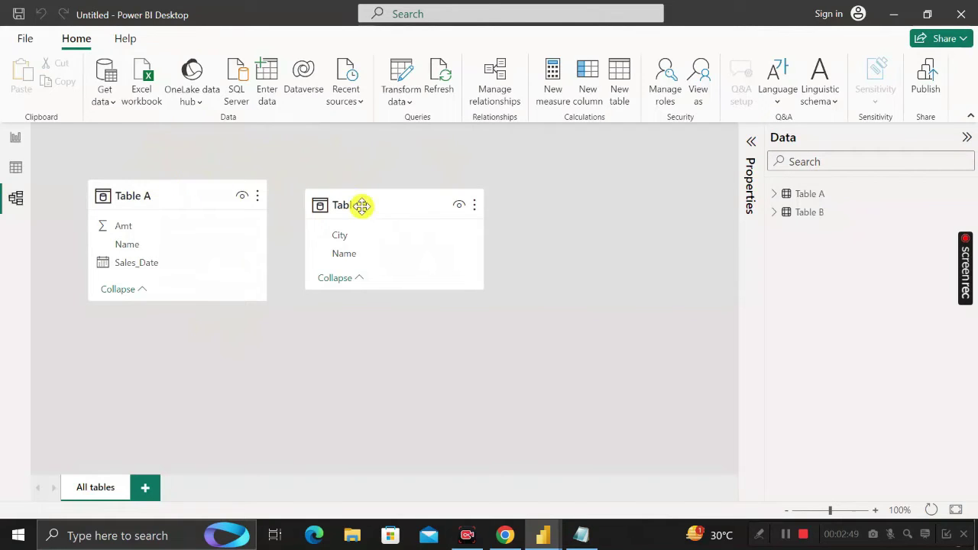
drag(362, 204, 411, 198)
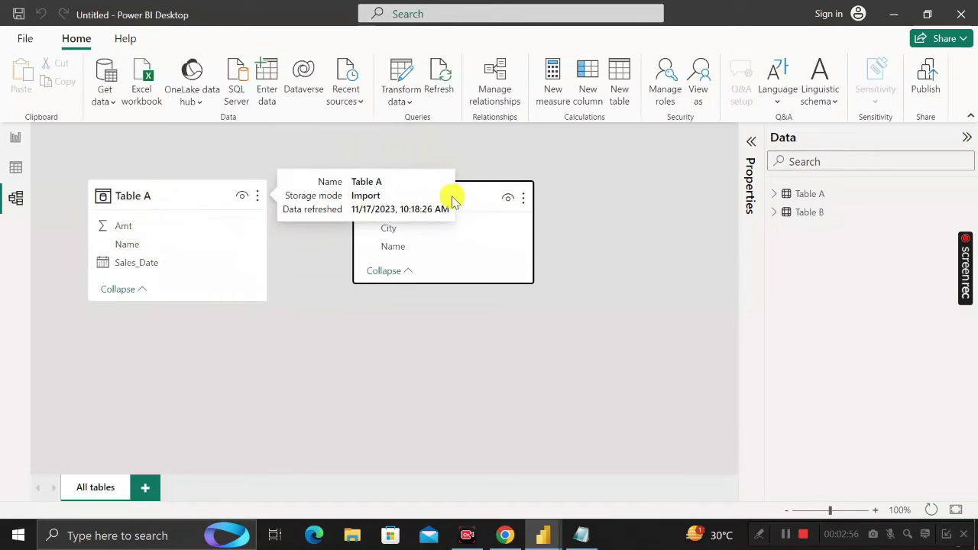
click(446, 153)
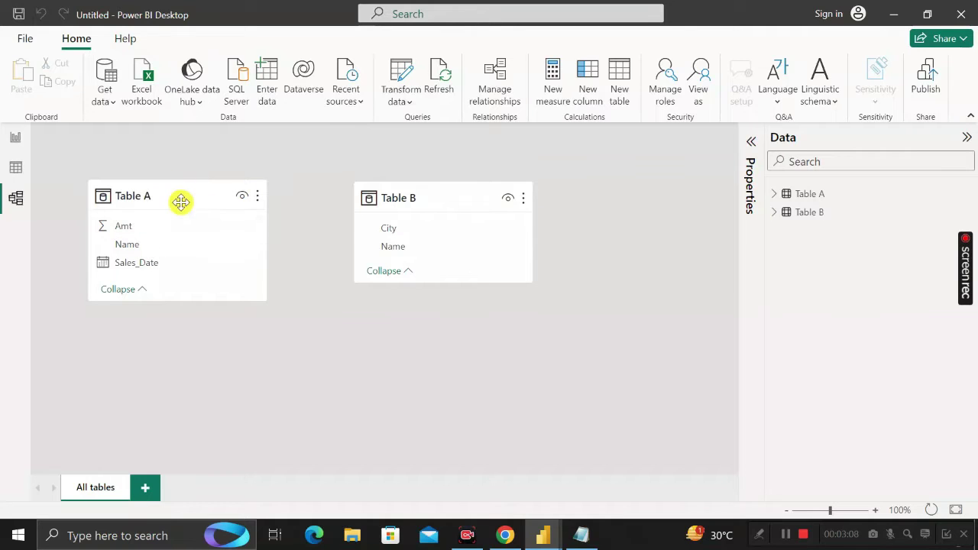
drag(148, 244, 412, 252)
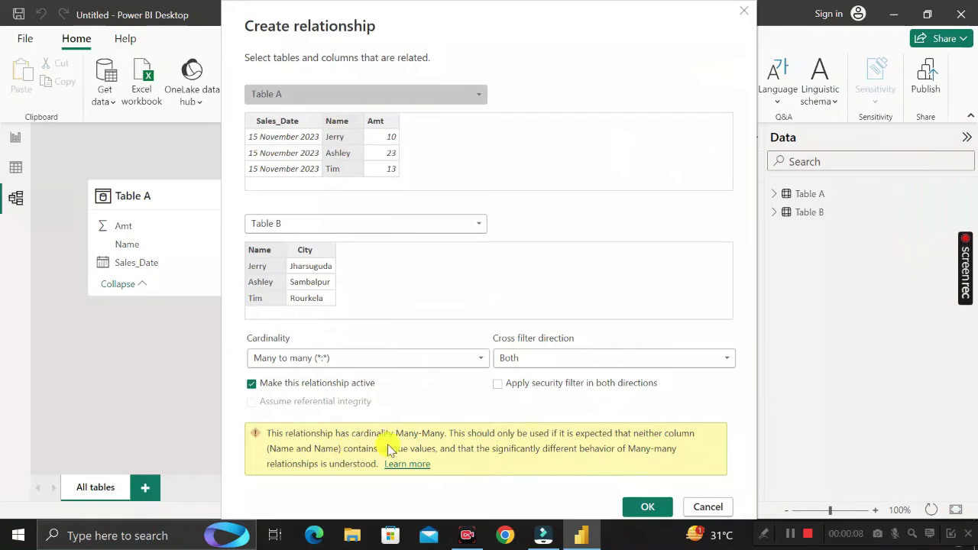
click(645, 506)
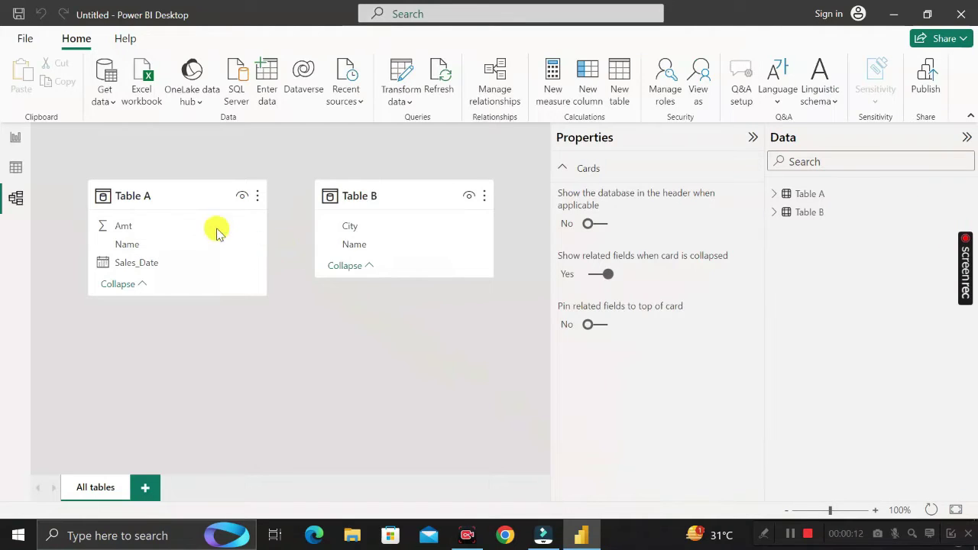
- Space Table B farther from Table A in the model diagram and collapse the Properties pane
click(370, 198)
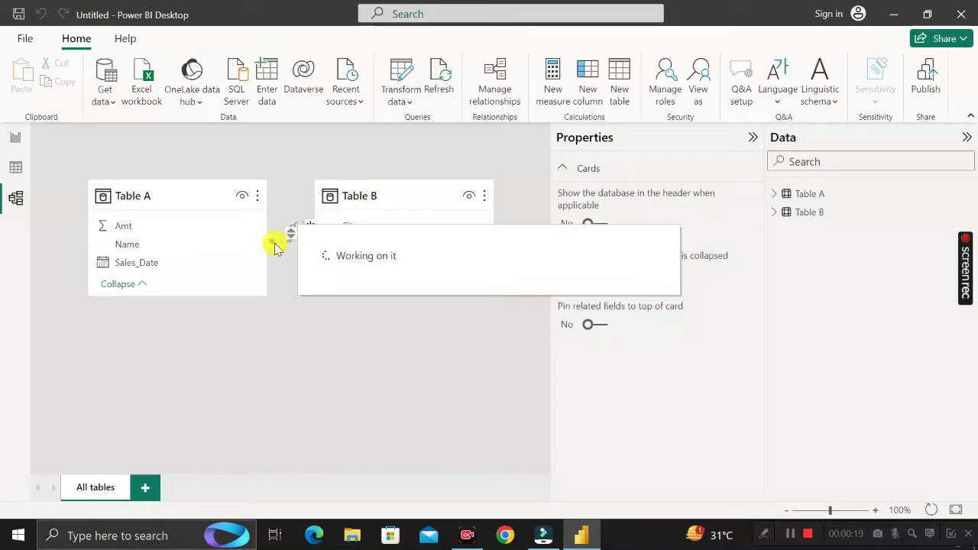
drag(356, 201, 456, 222)
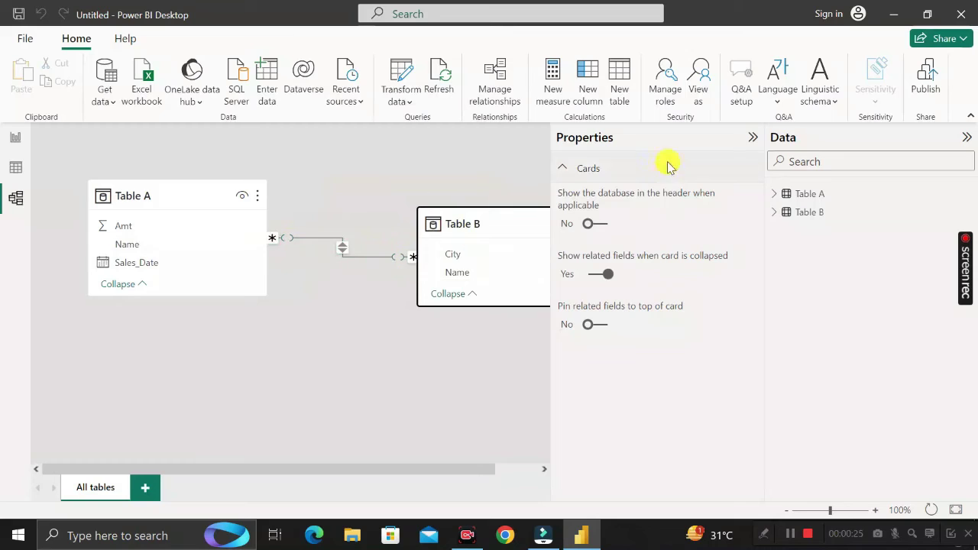
click(753, 138)
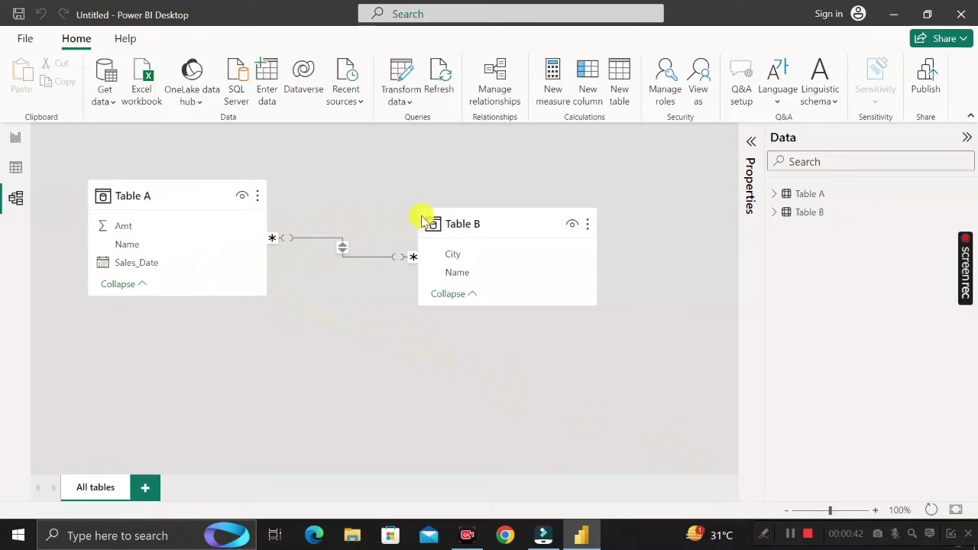
mouse_move(479, 221)
mouse_move(190, 200)
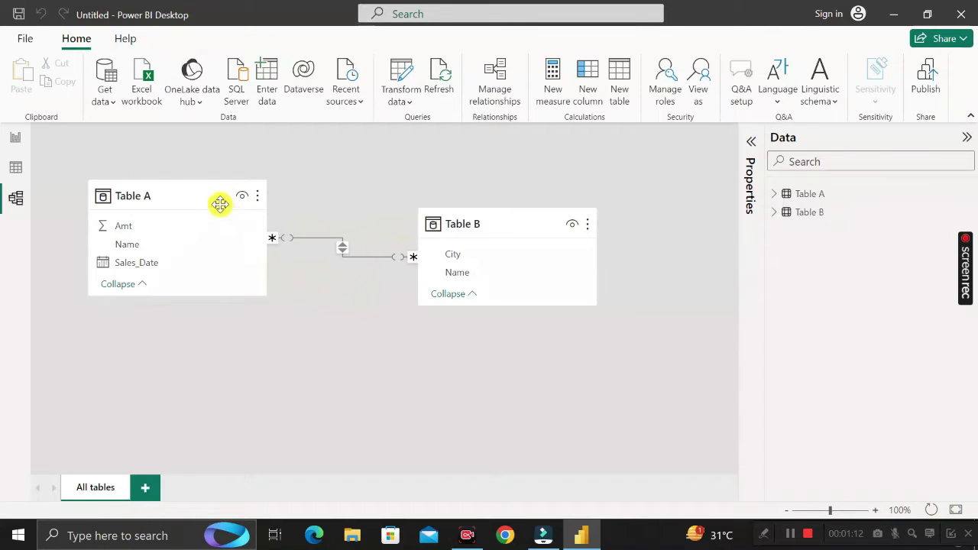
mouse_move(237, 202)
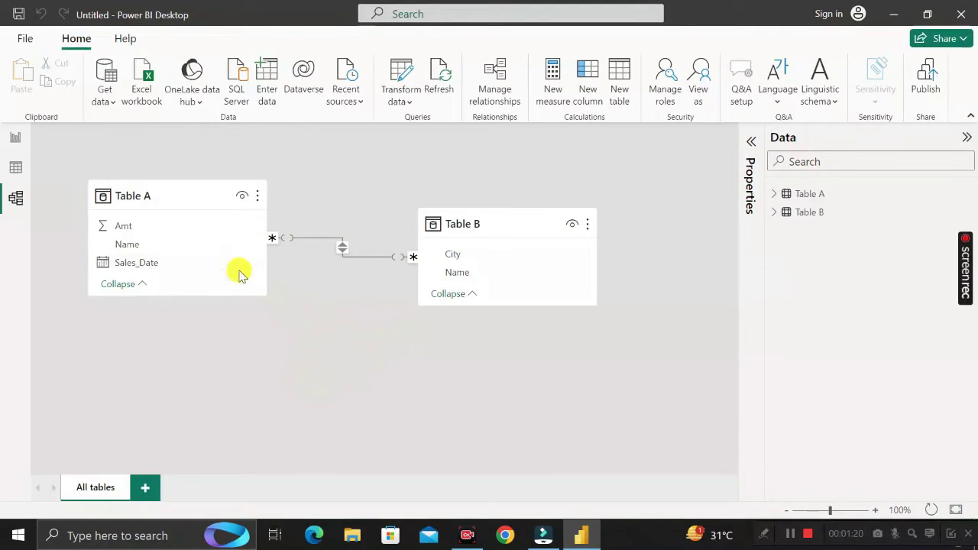
mouse_move(451, 225)
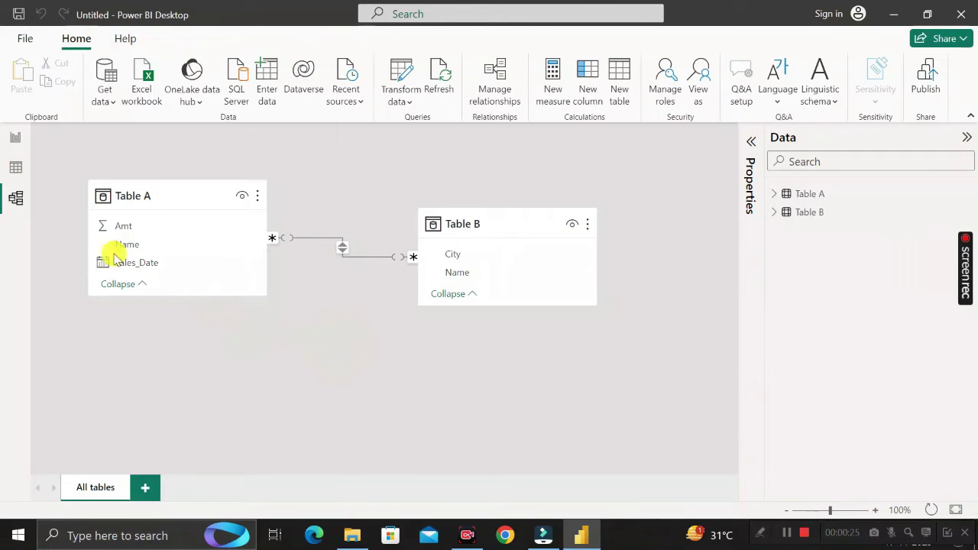
- Start a new calculated table in the report and name it Bridge_Table
click(16, 139)
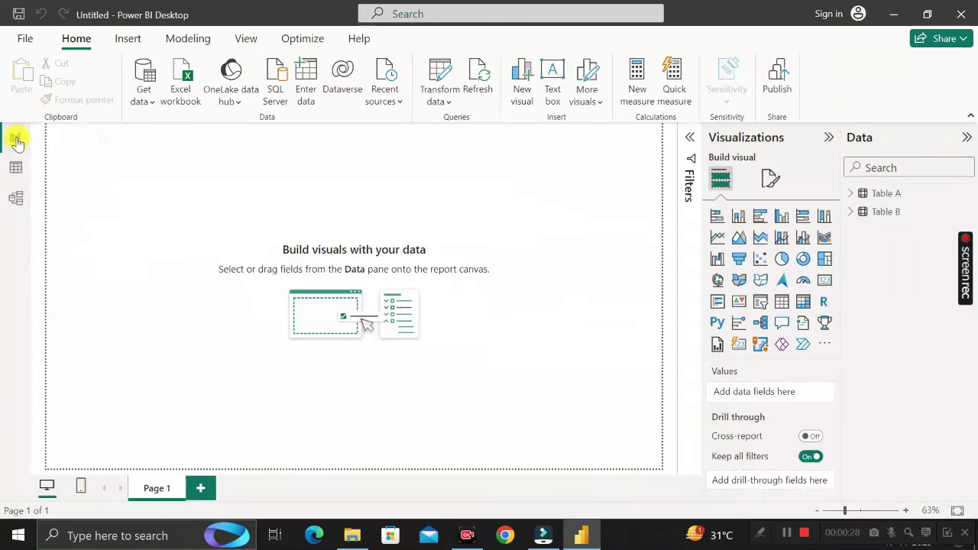
click(191, 38)
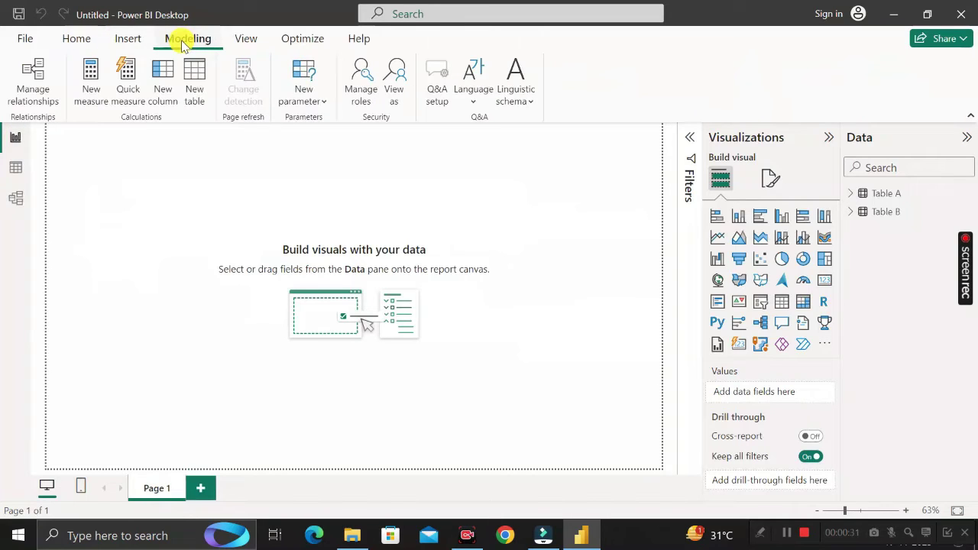
click(197, 90)
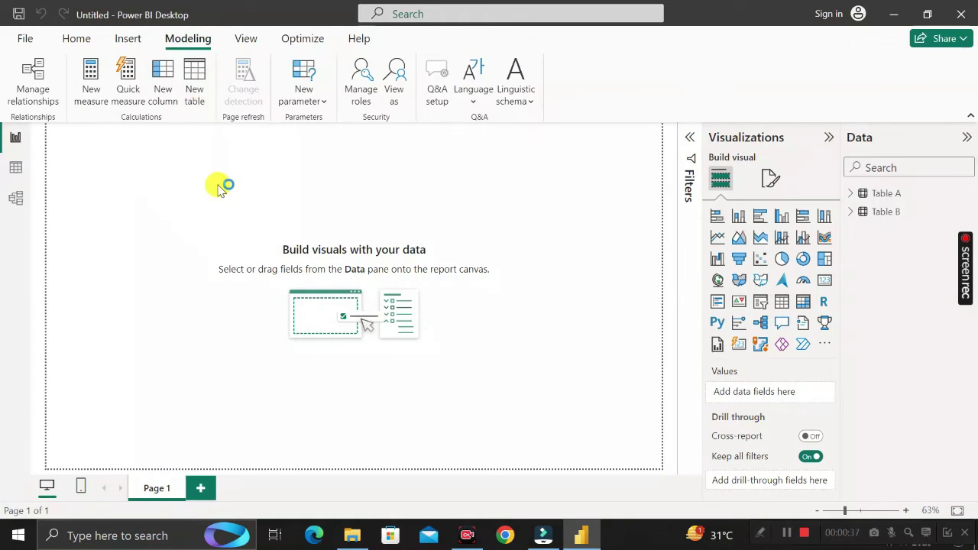
click(123, 133)
drag(120, 134, 105, 136)
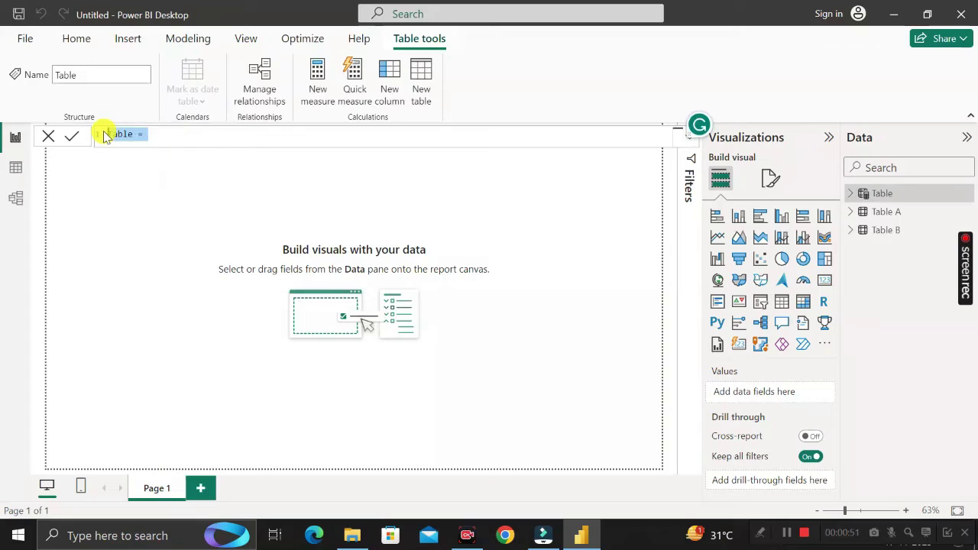
key(BackSpace)
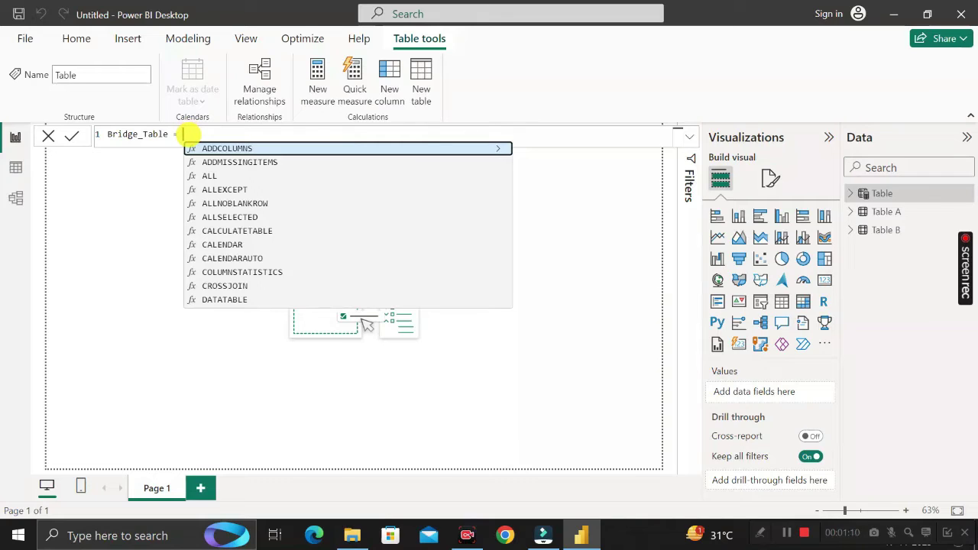
- Define Bridge_Table as DISTINCT('Table A'[Name]) and display its rows in the table view
text(dist)
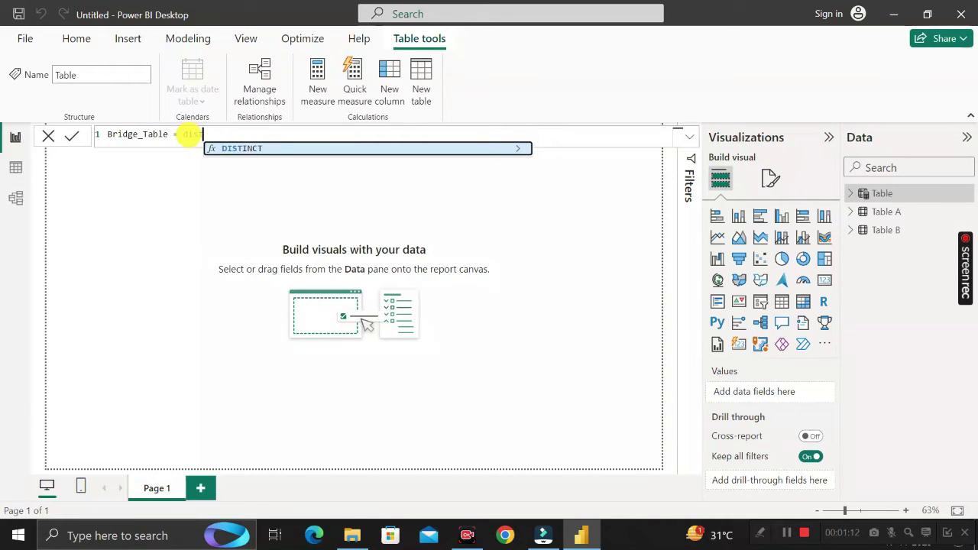
key(Tab)
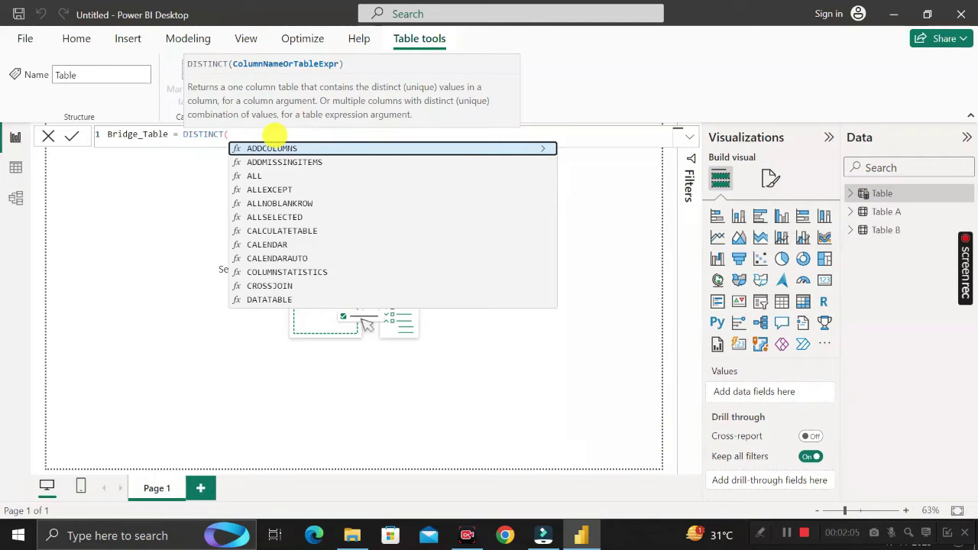
text(name)
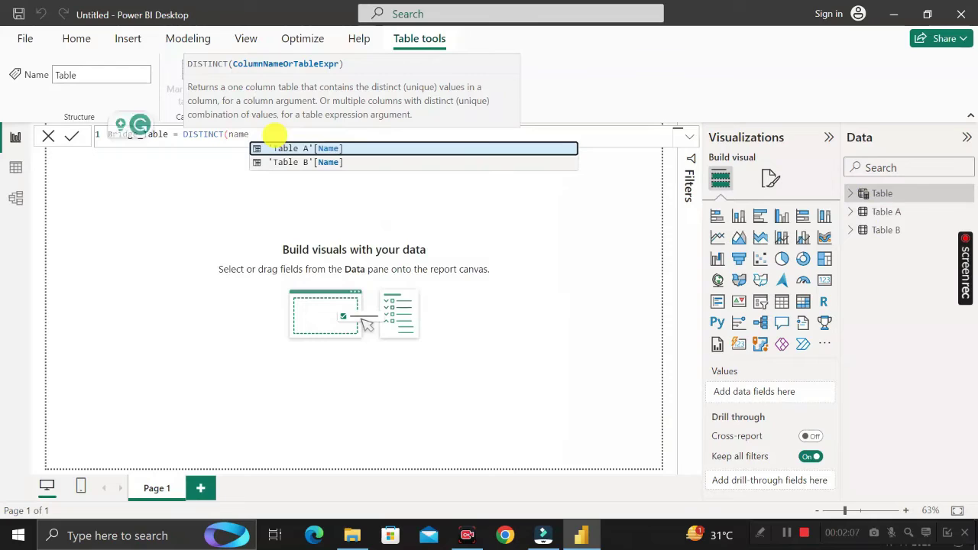
click(312, 149)
text())
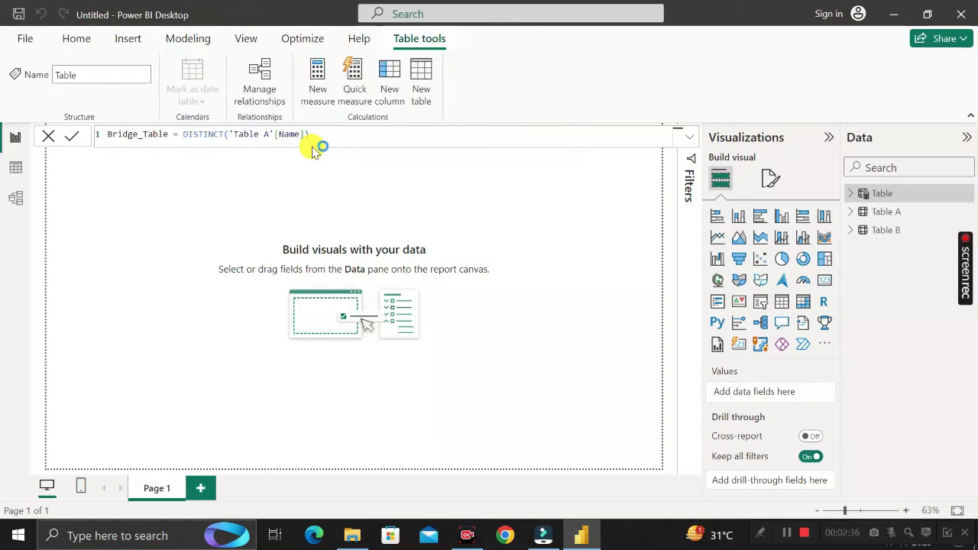
key(Return)
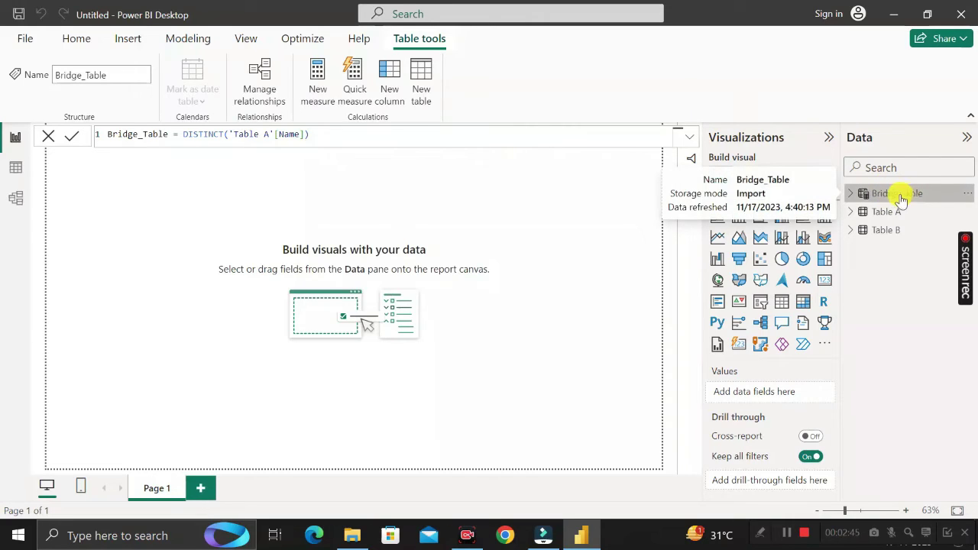
click(16, 170)
click(862, 192)
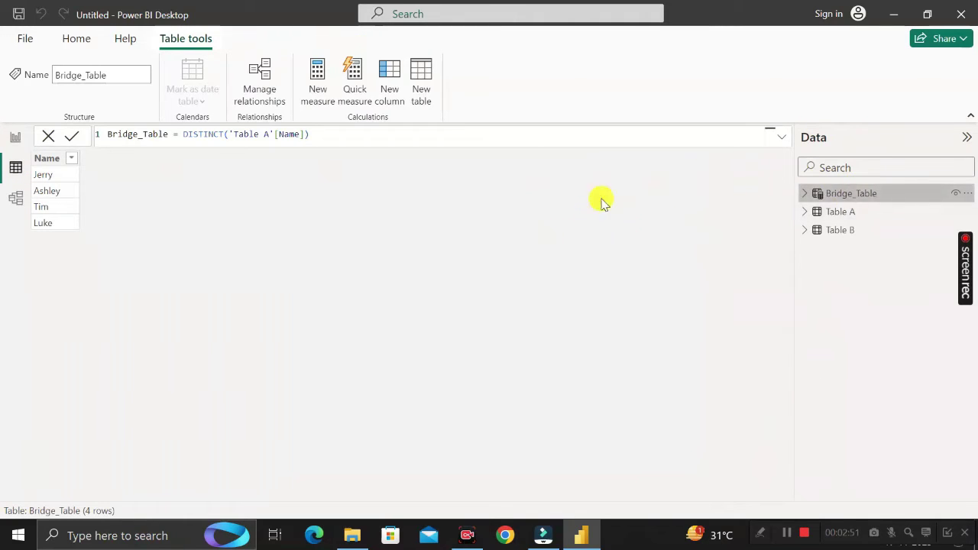
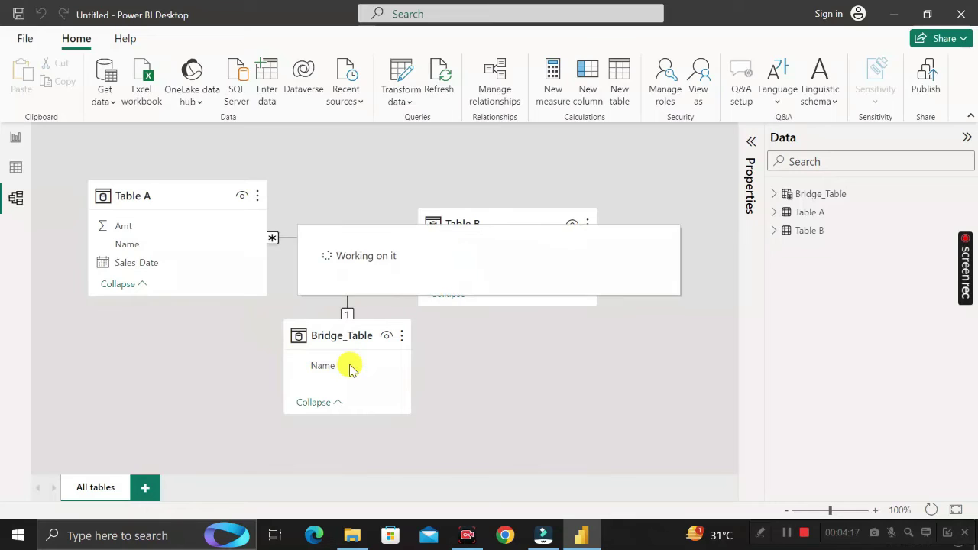
- Relate Table B's Name column to Bridge_Table's Name column, arranging Bridge_Table between and below the two tables
click(273, 241)
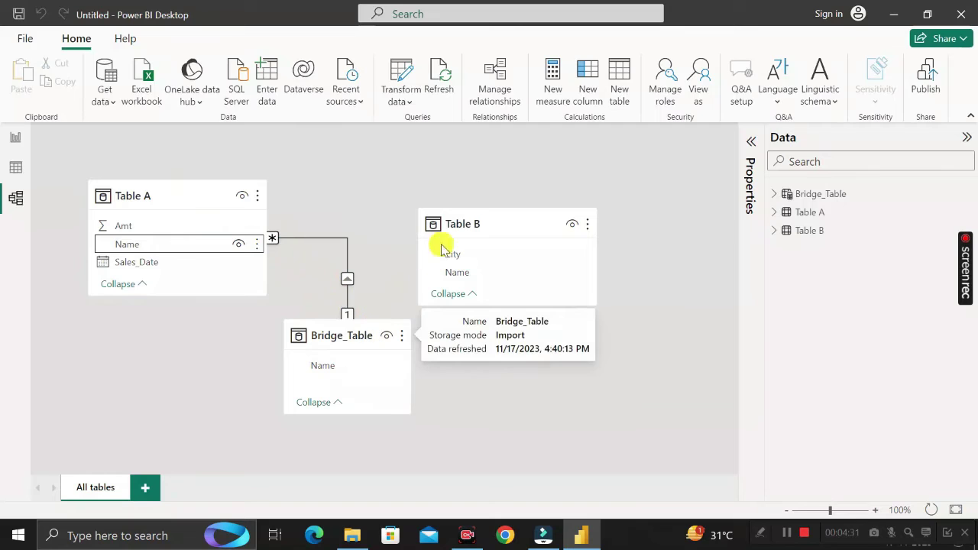
drag(487, 221, 580, 192)
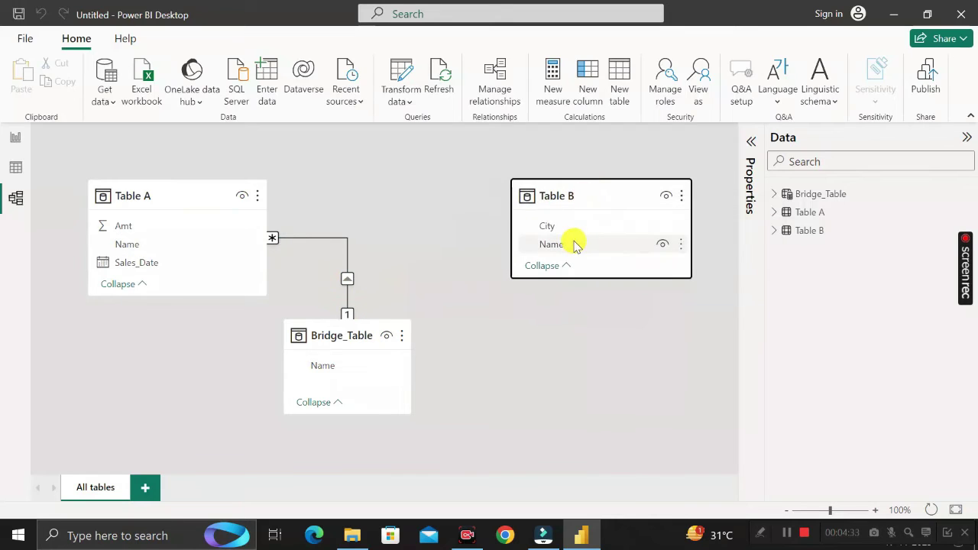
drag(579, 246, 354, 368)
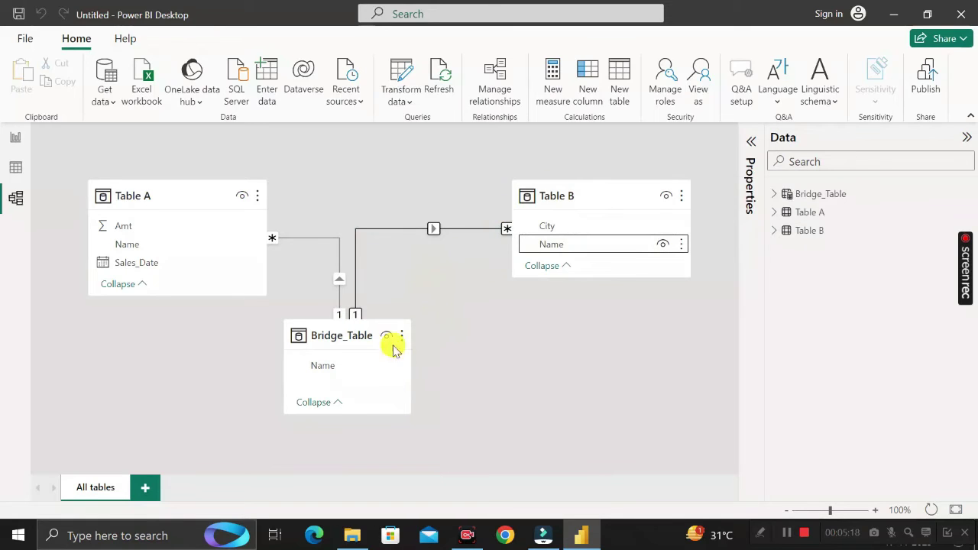
drag(344, 340, 375, 334)
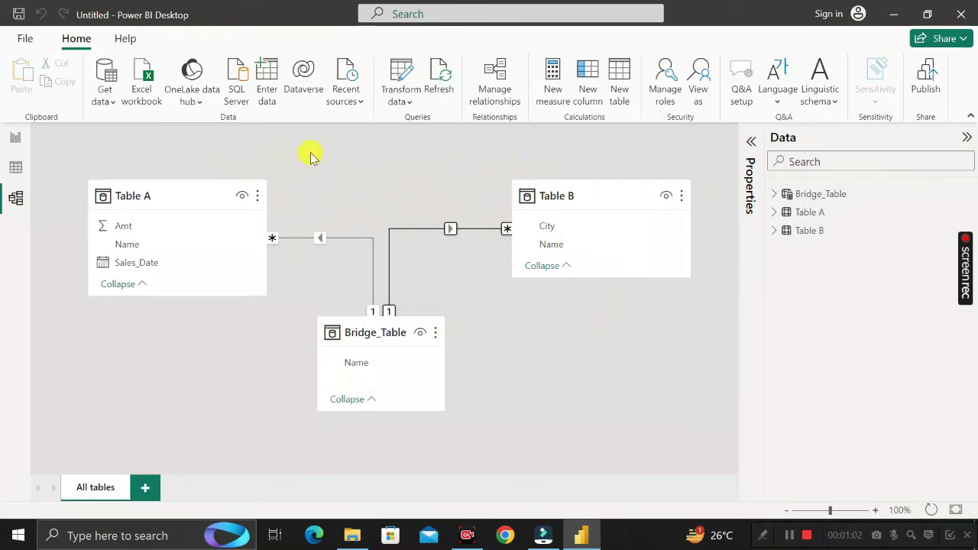
mouse_move(587, 200)
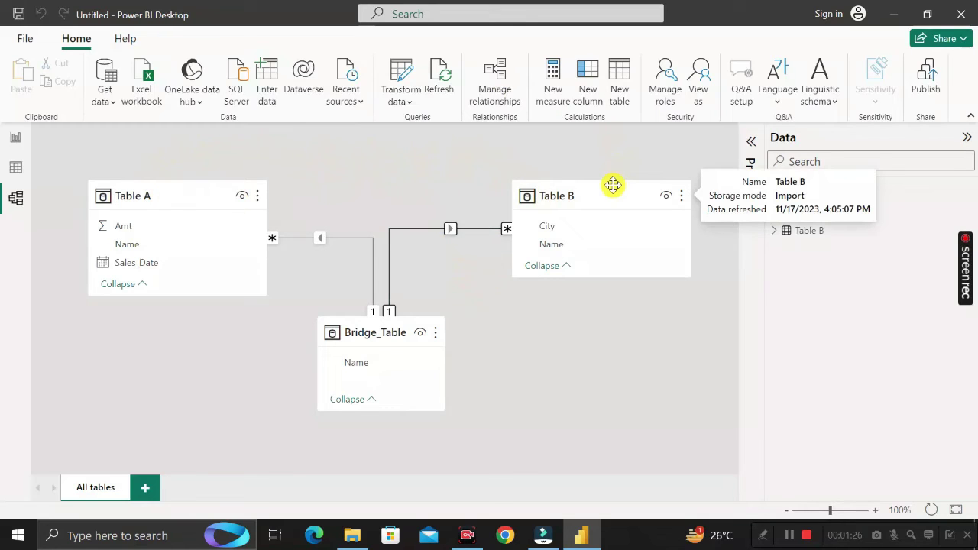
- Delete the relationships that connect Table A and Table B to Bridge_Table
right_click(374, 260)
click(384, 268)
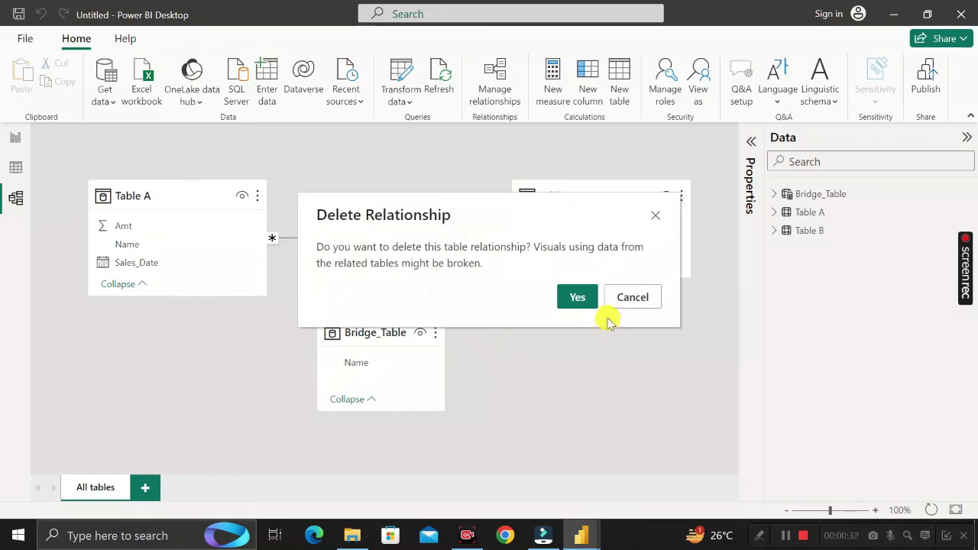
click(576, 297)
right_click(413, 238)
click(425, 248)
click(572, 301)
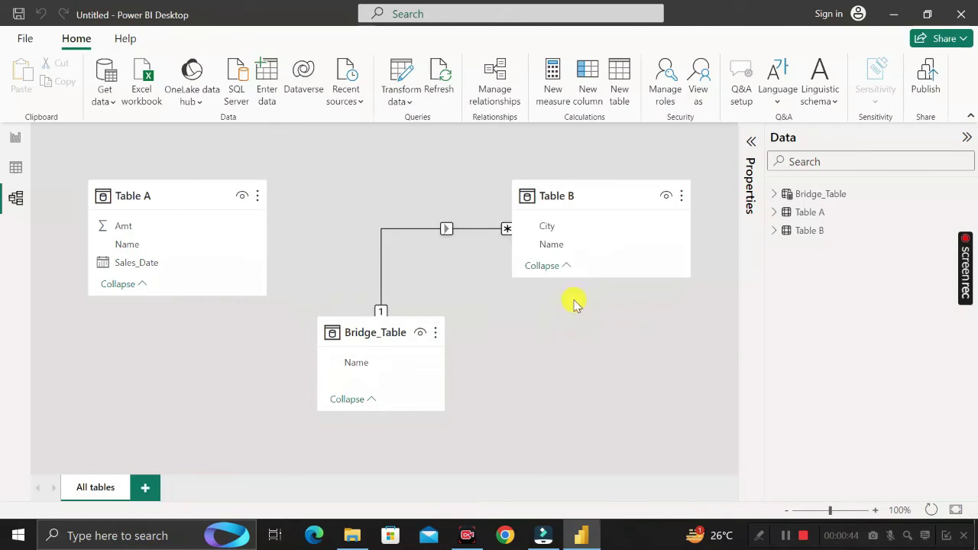
- Delete Bridge_Table from the model
click(435, 333)
click(474, 344)
click(435, 334)
click(436, 333)
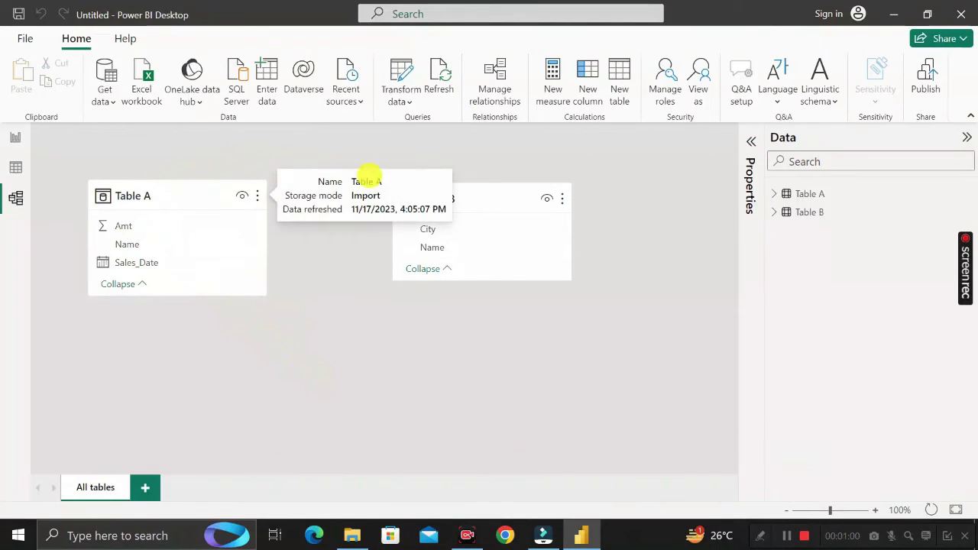
- Display Table A's rows in the table view and examine its Name column for repeated entries
click(15, 168)
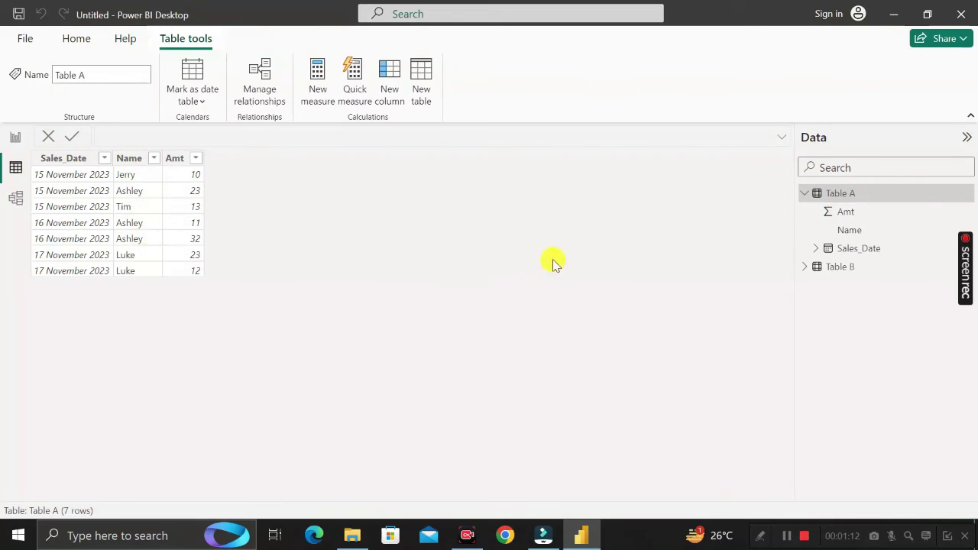
click(847, 194)
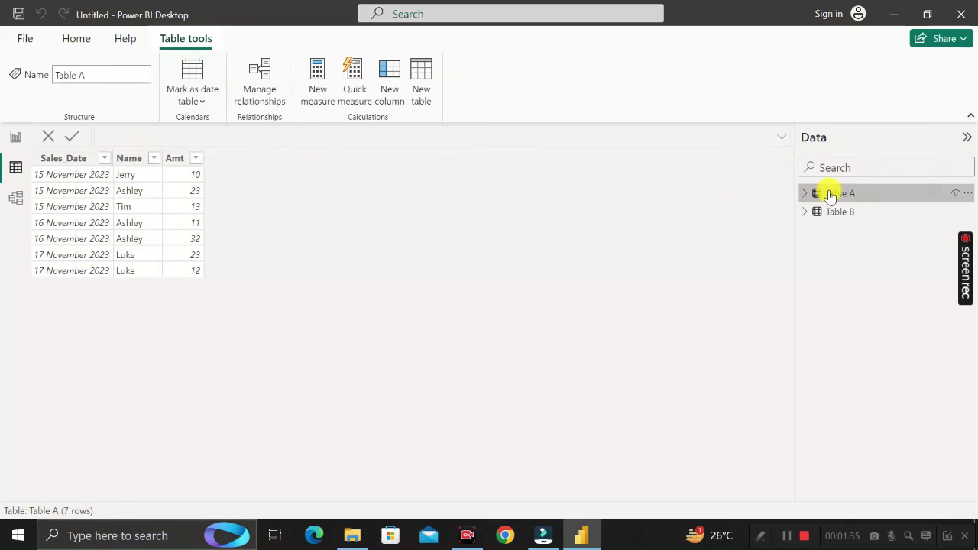
mouse_move(831, 195)
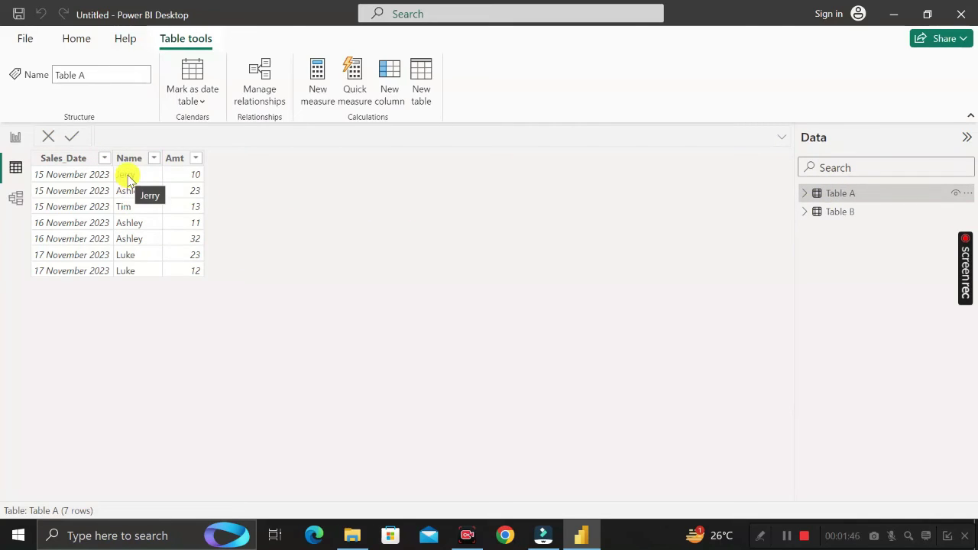
- Open Table A in the Power Query Editor and remove duplicates based on its Name column
click(11, 142)
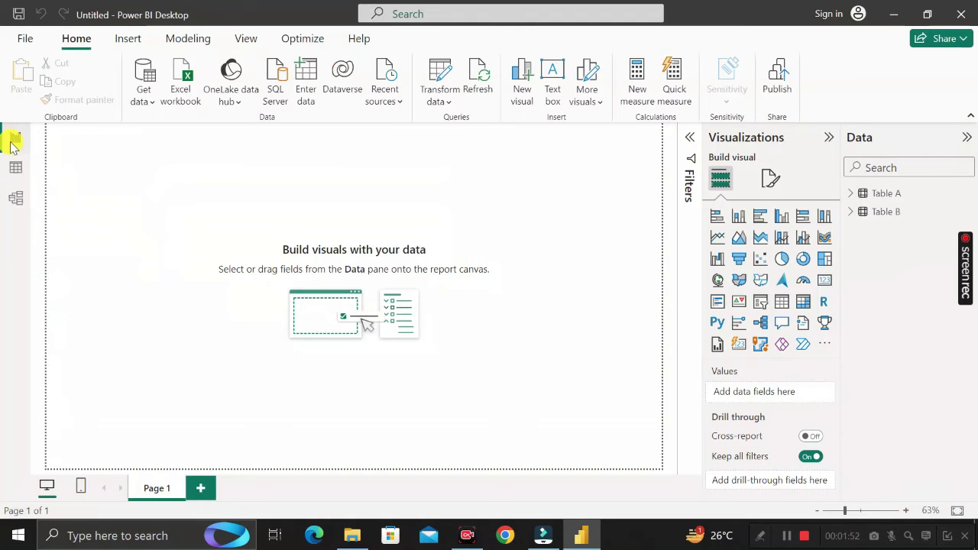
click(448, 79)
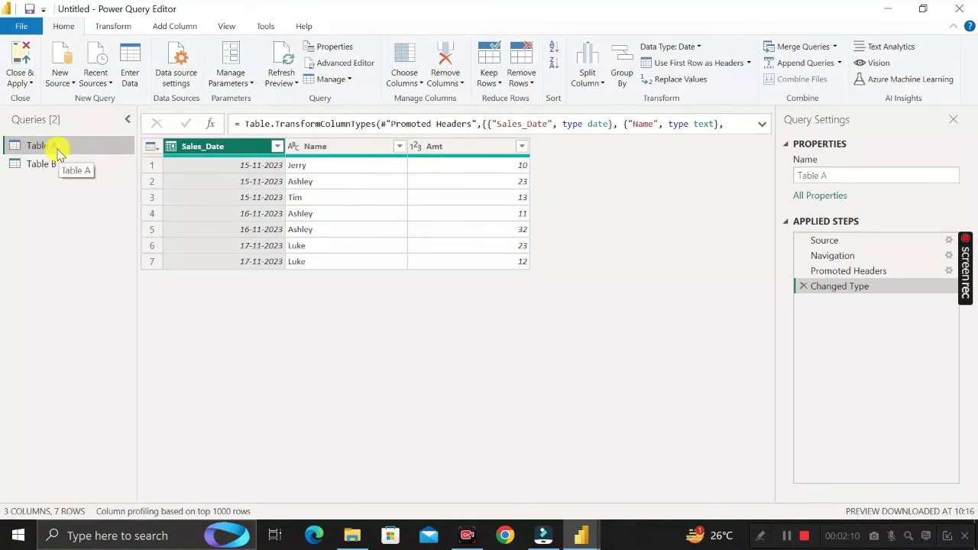
click(337, 146)
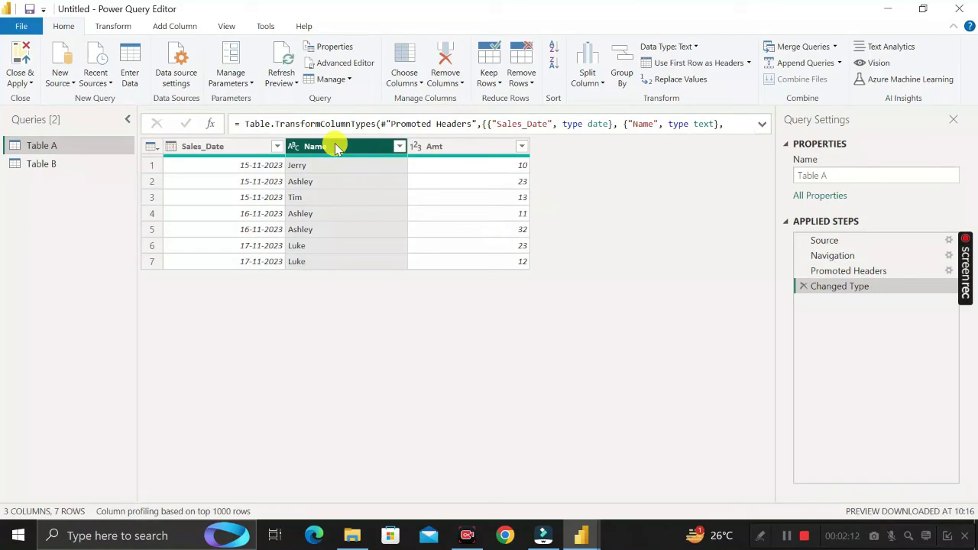
right_click(337, 149)
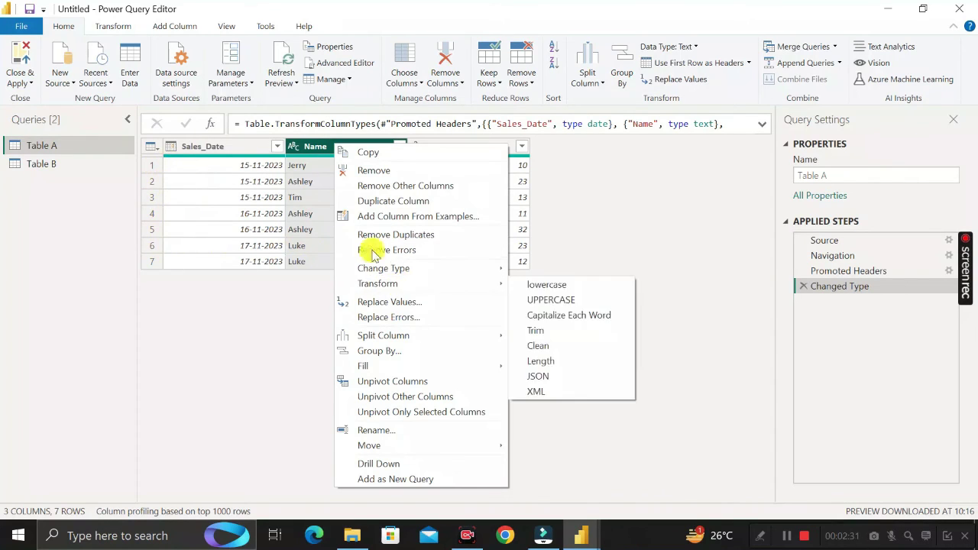
click(395, 235)
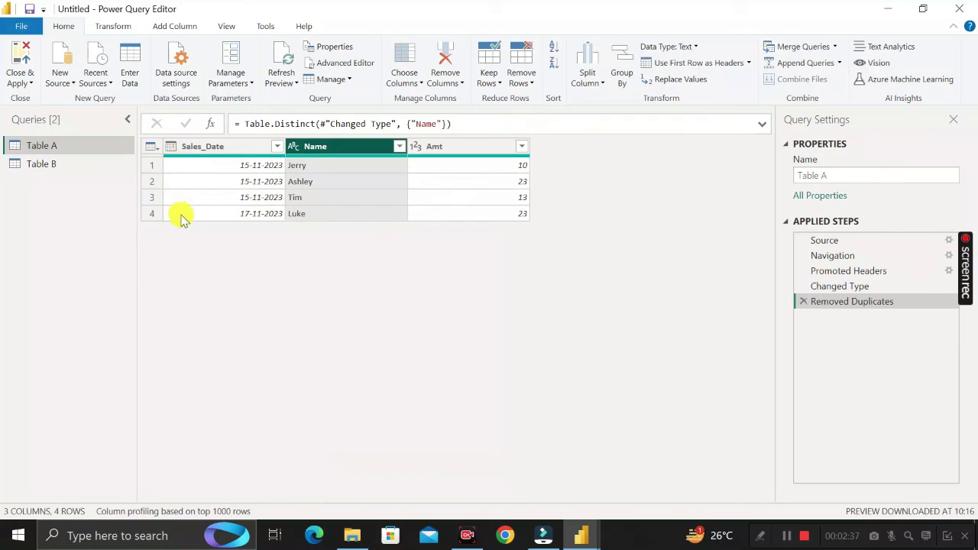
- Check Table B's rows in the query editor, and close the editor with the query changes applied
click(79, 168)
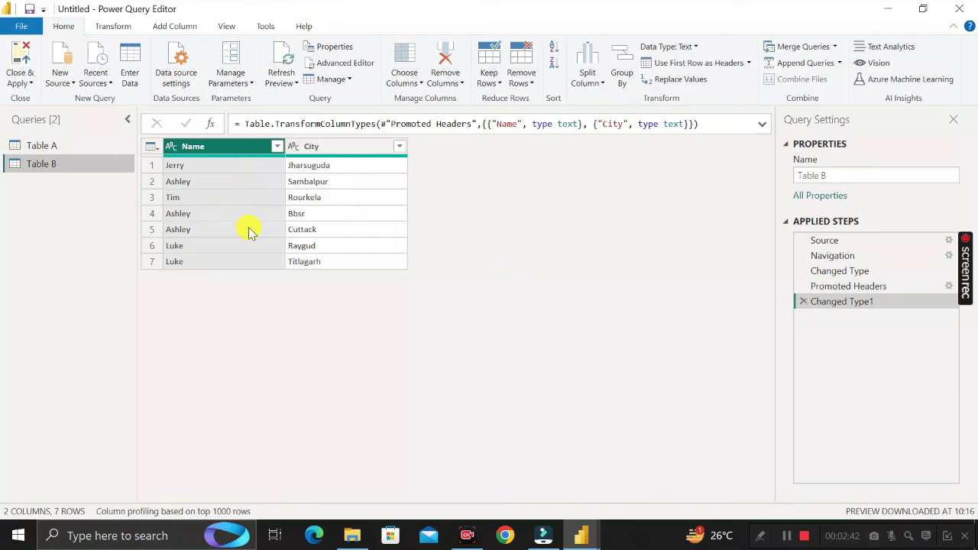
click(64, 147)
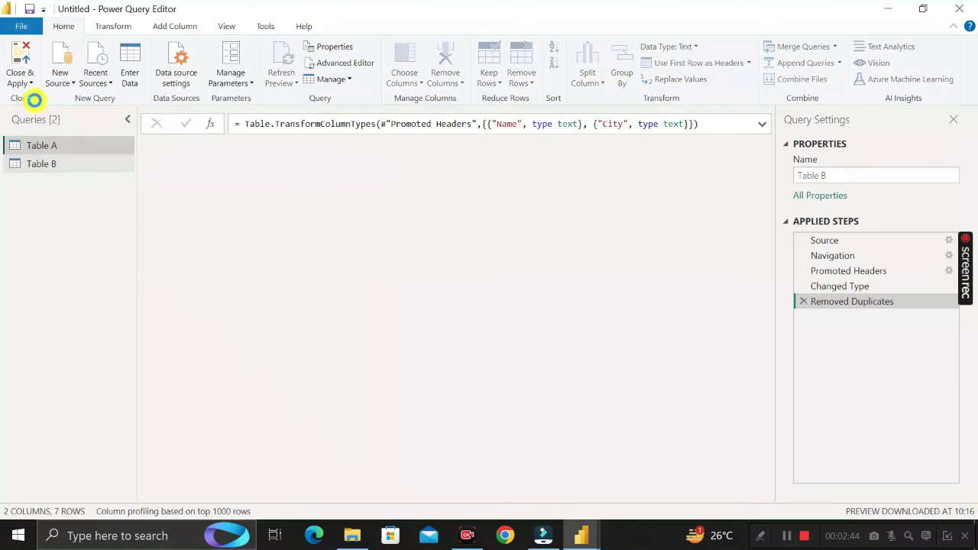
click(21, 57)
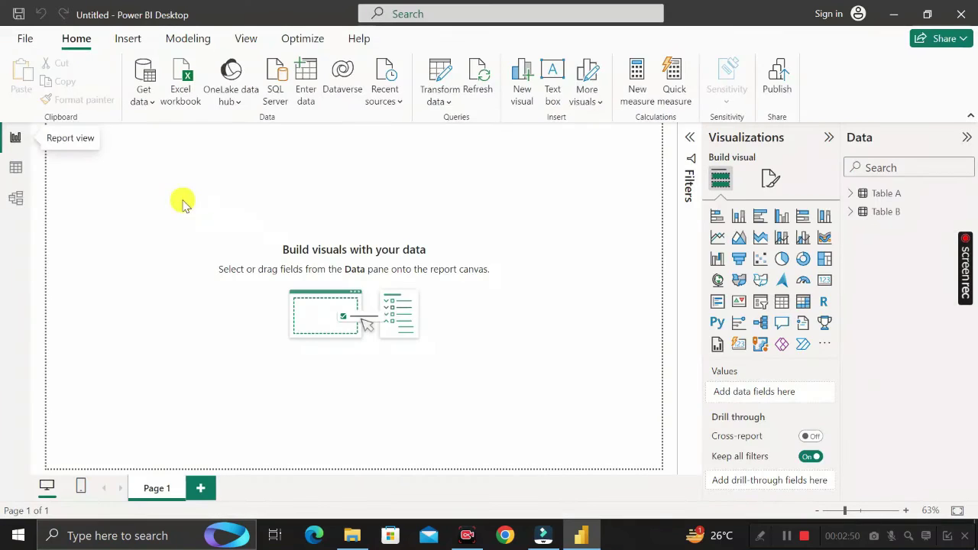
- Relate Table A's Name column directly to Table B's Name column in the model diagram
click(17, 200)
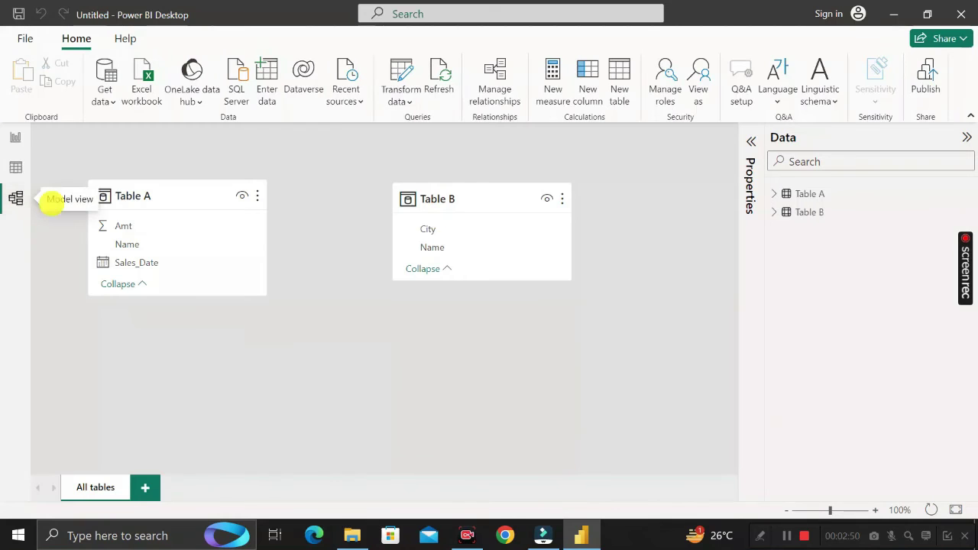
drag(190, 250, 461, 246)
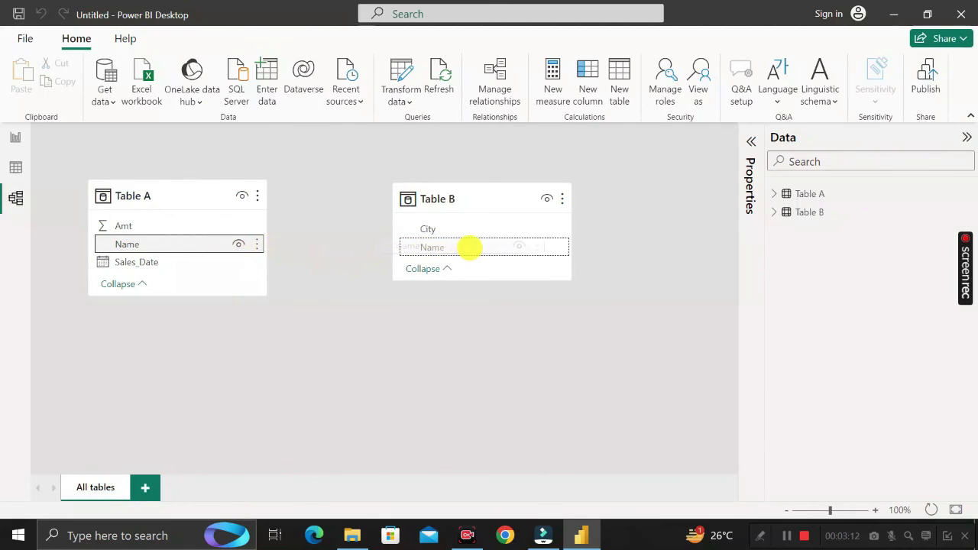
drag(469, 247, 471, 252)
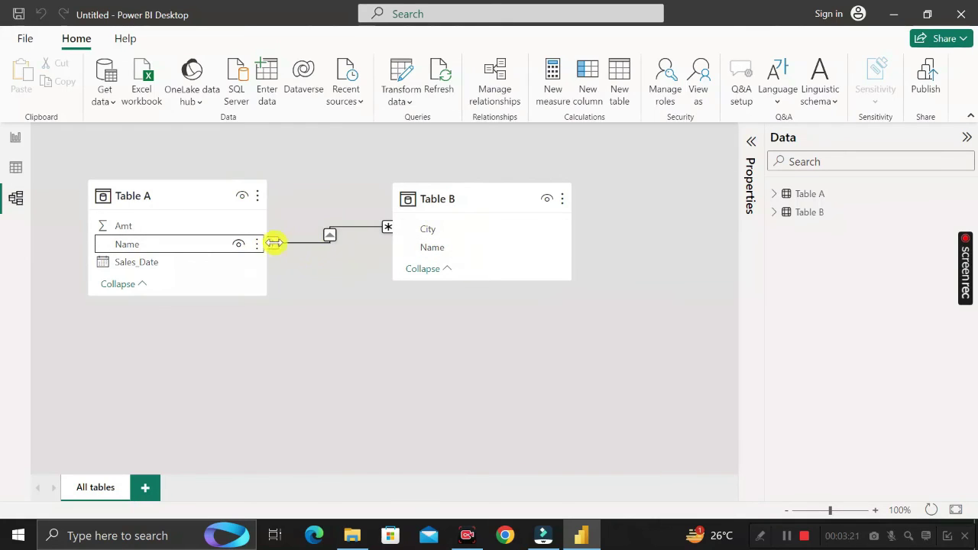